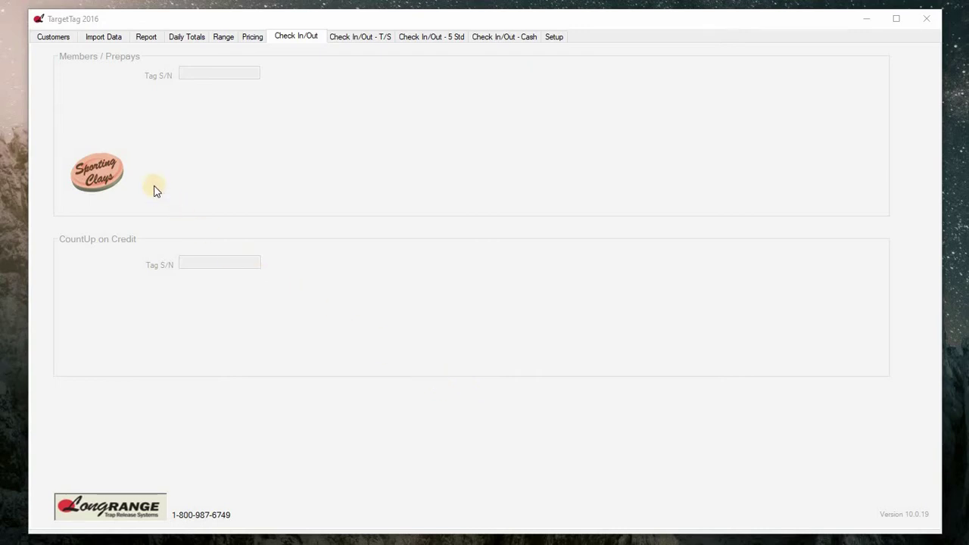
Step: Save a new customer record with the customer's first and last name, then start membership enrollment
click(48, 42)
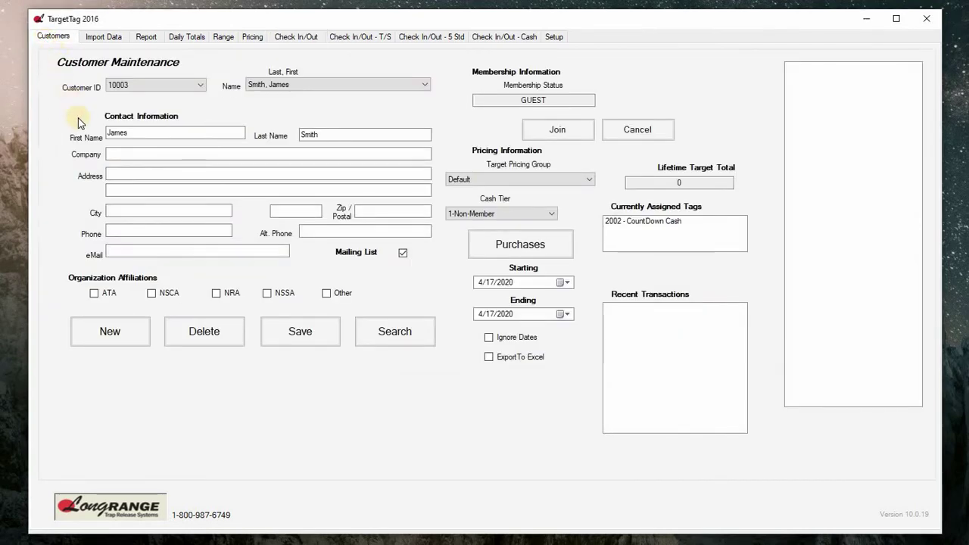
click(118, 332)
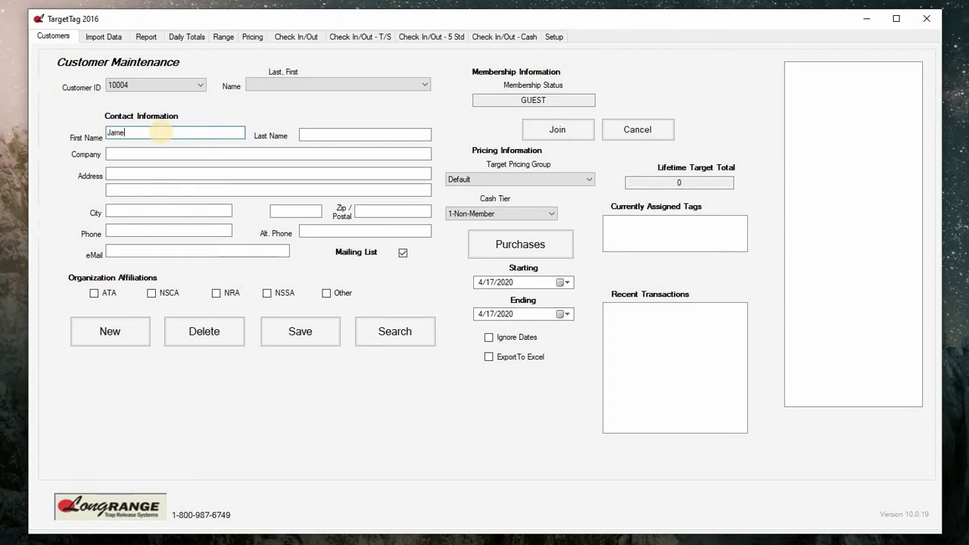
click(310, 134)
text(Emel)
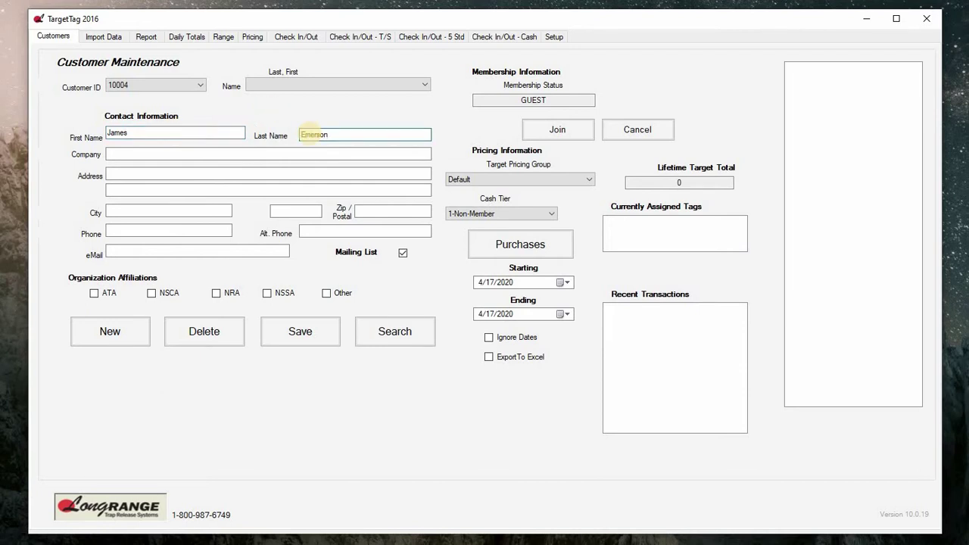
text(son)
click(295, 333)
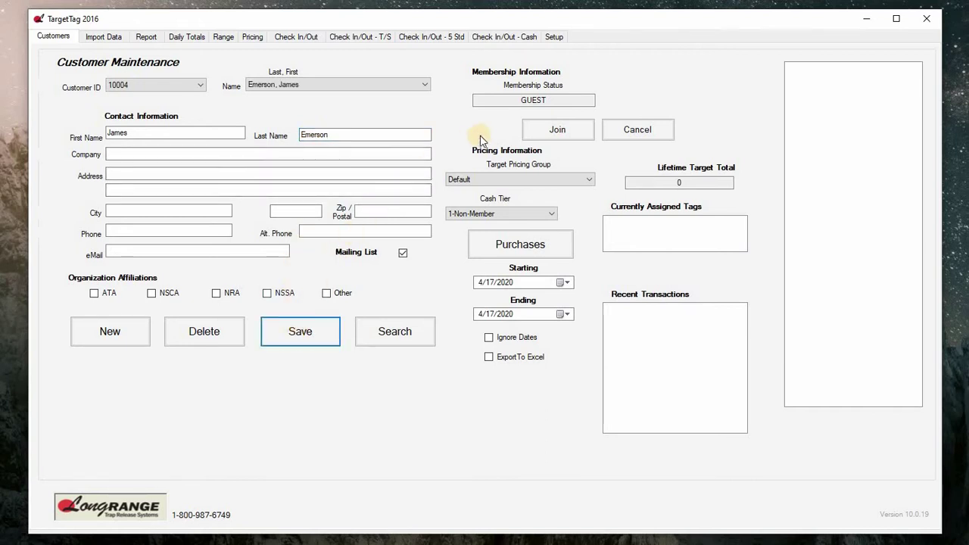
click(550, 129)
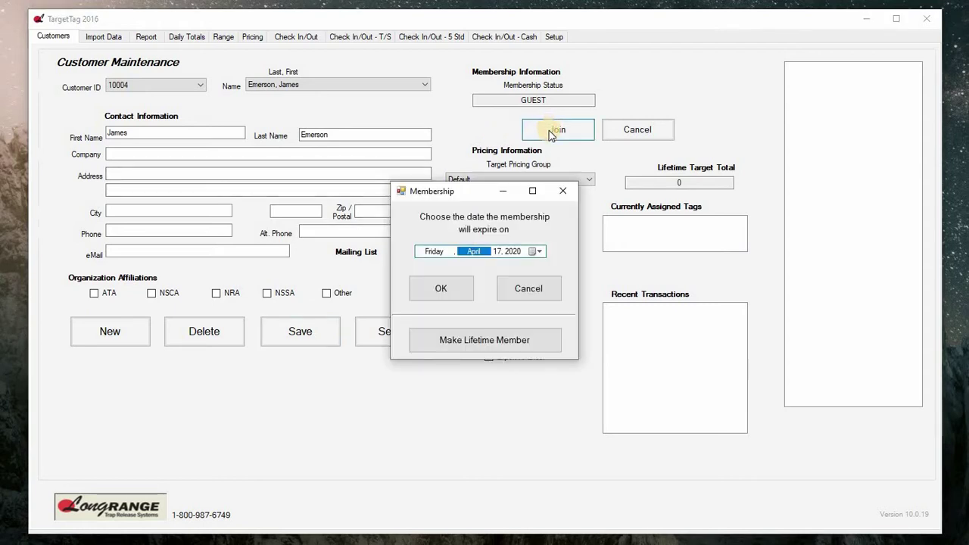
Step: Set the membership expiry date to April 17, 2021 and confirm it
click(535, 252)
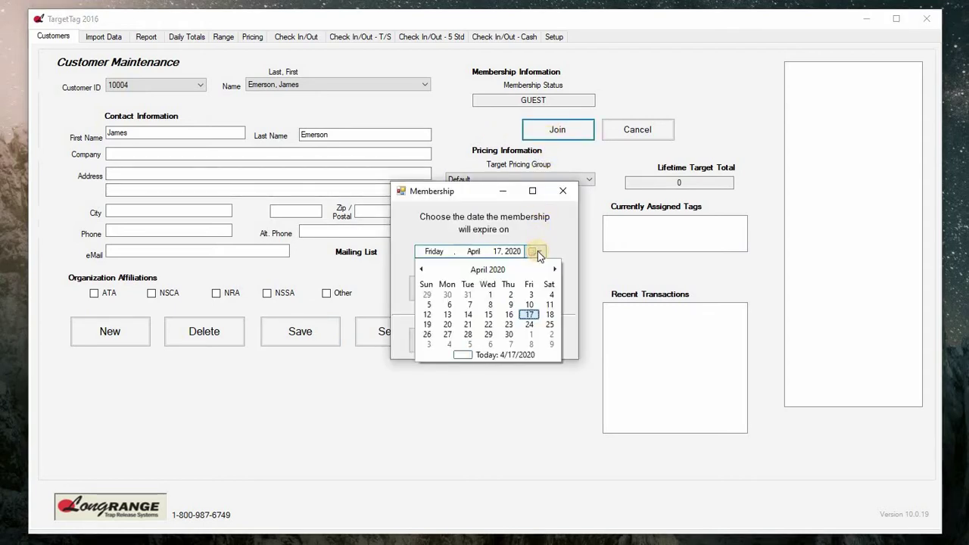
click(491, 270)
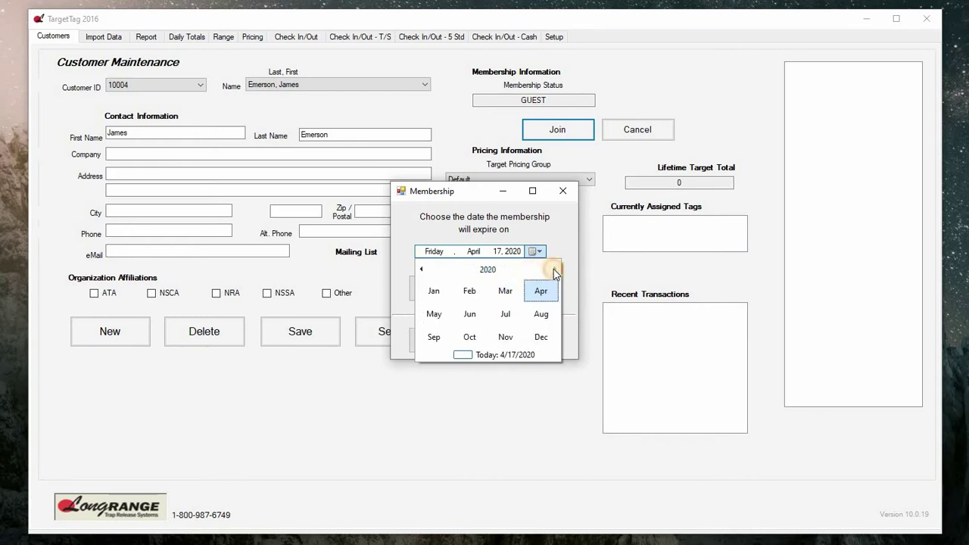
click(554, 269)
click(542, 289)
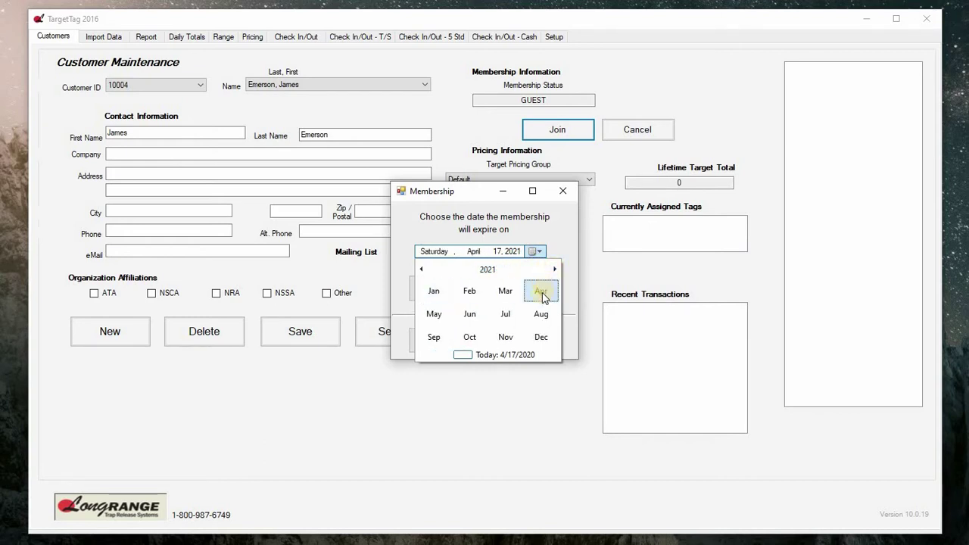
click(545, 316)
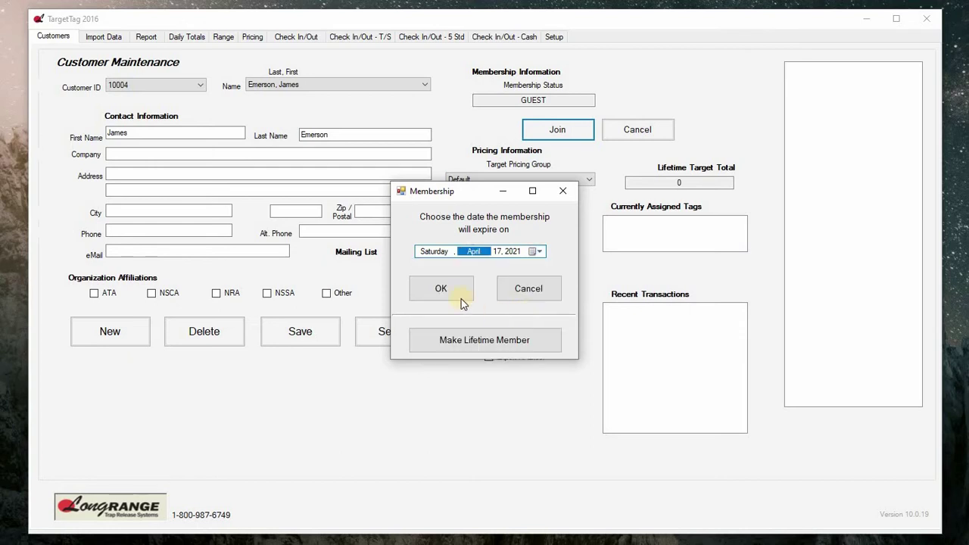
click(441, 288)
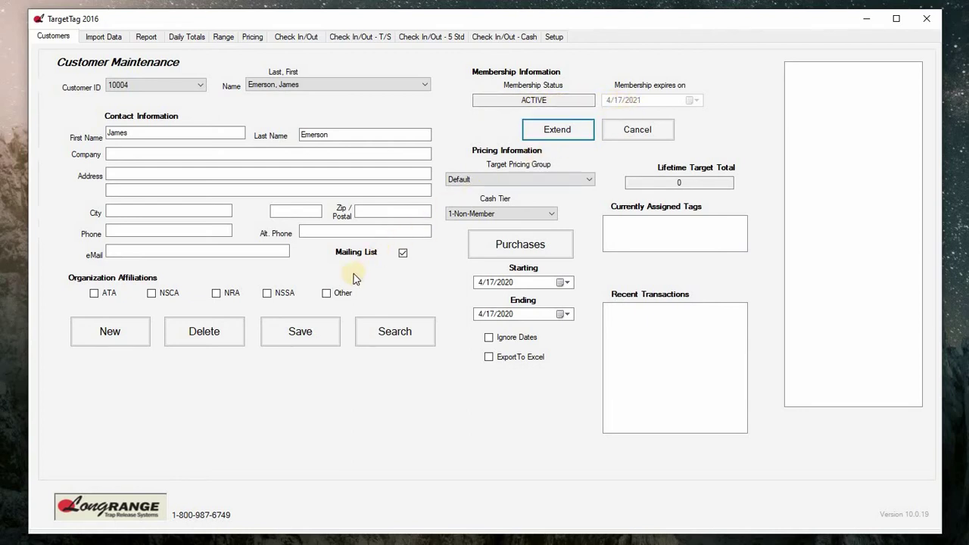
Step: Save the membership, then assign tag 1000 to customer 10004 on Check In/Out
click(306, 337)
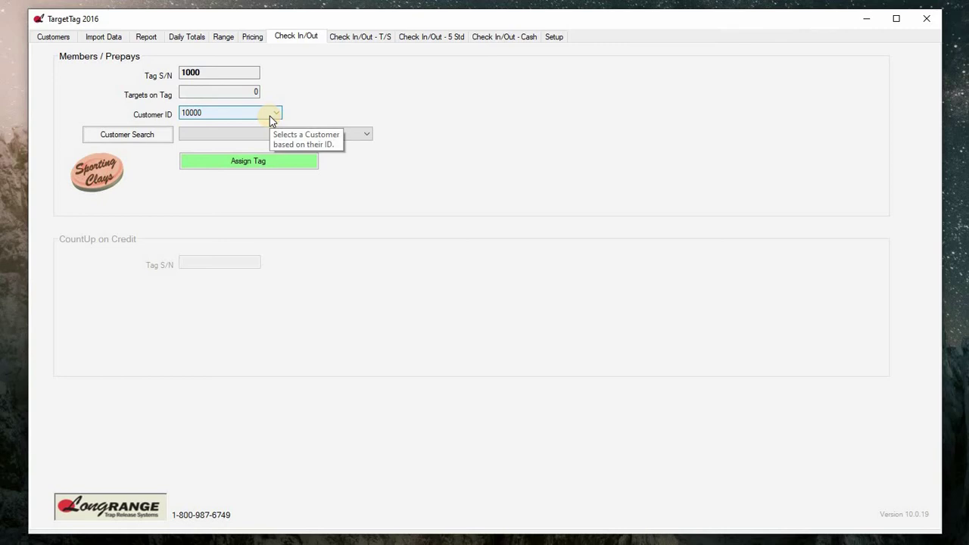
click(274, 139)
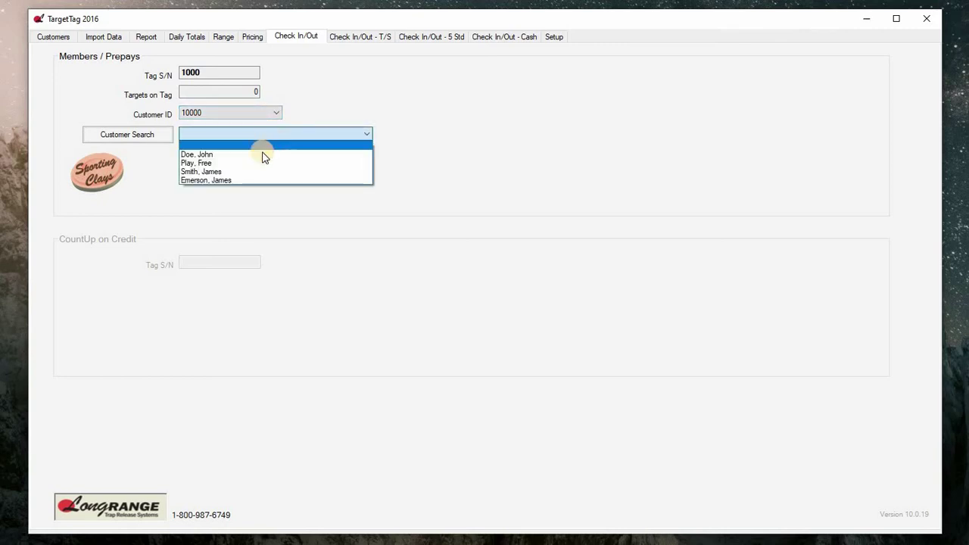
click(247, 181)
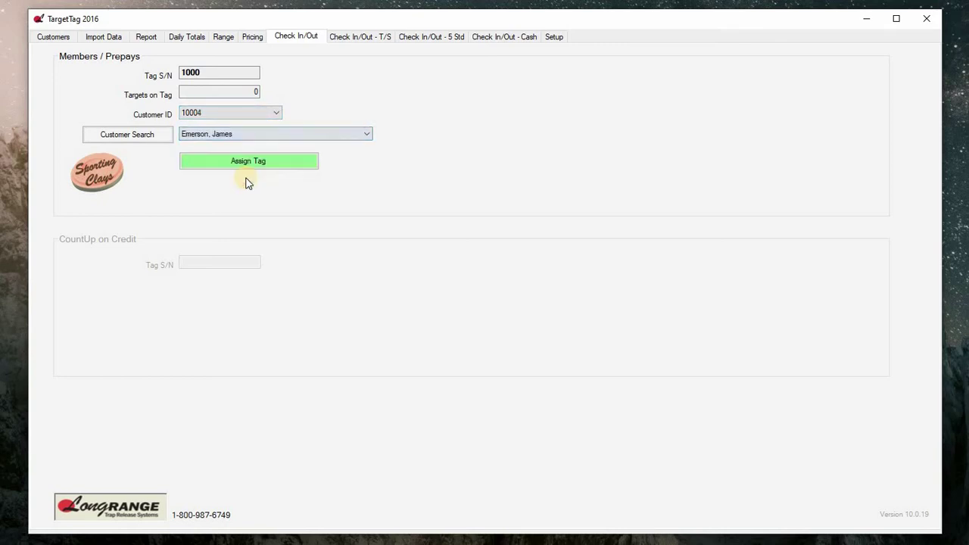
click(229, 161)
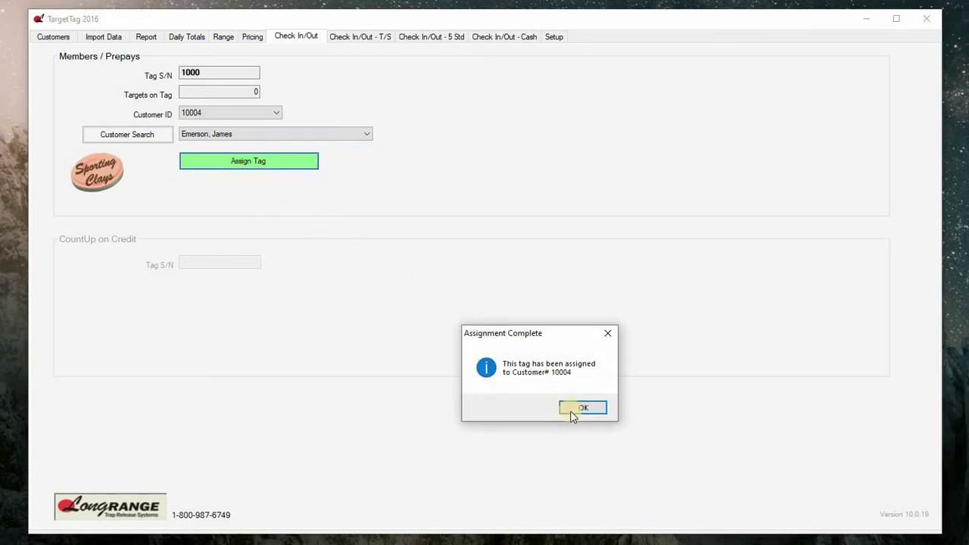
click(573, 413)
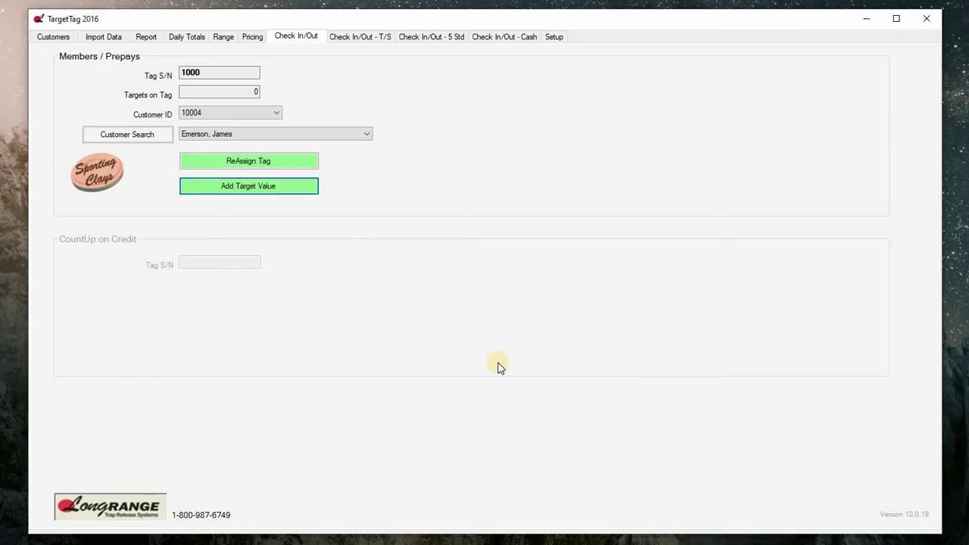
Step: Add 100 targets plus 25 broken/show targets to tag 1000, totalling 125
click(290, 192)
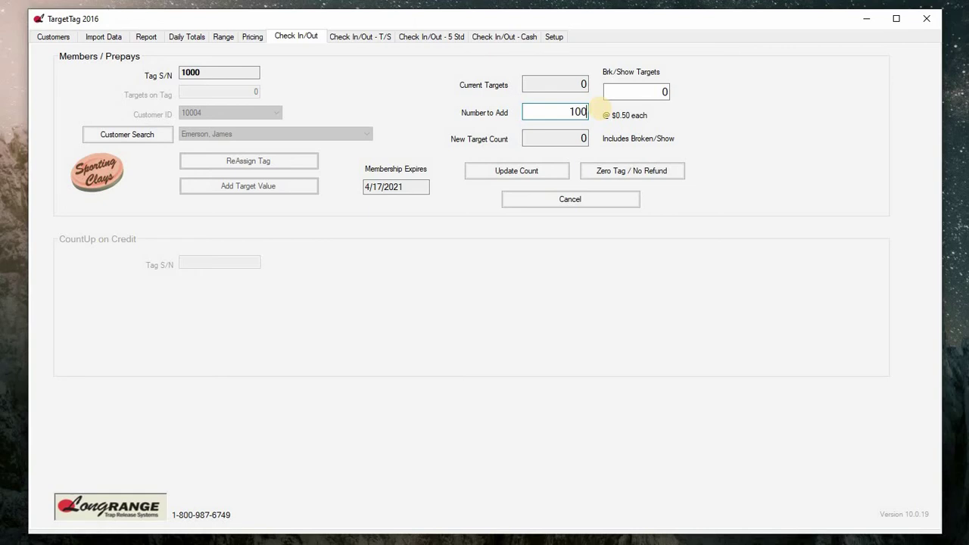
click(664, 93)
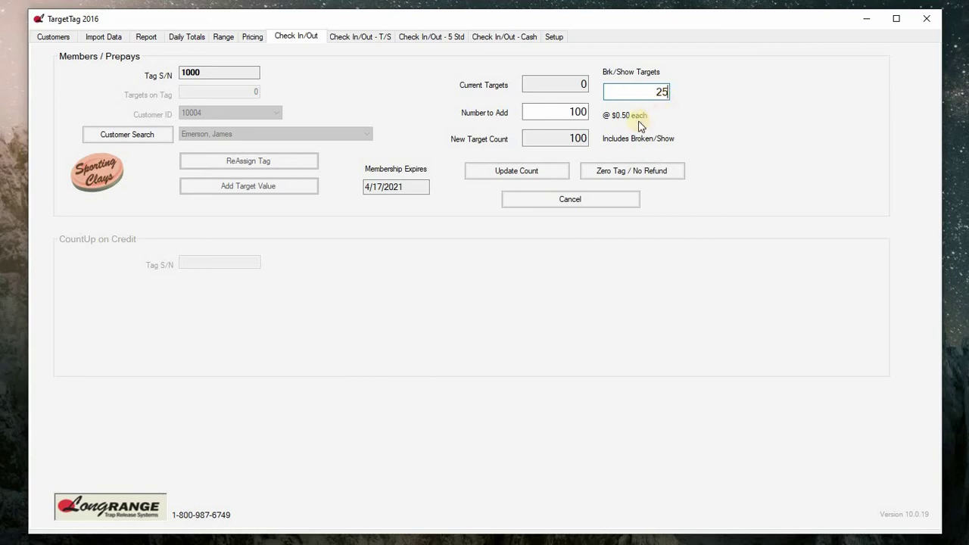
click(513, 170)
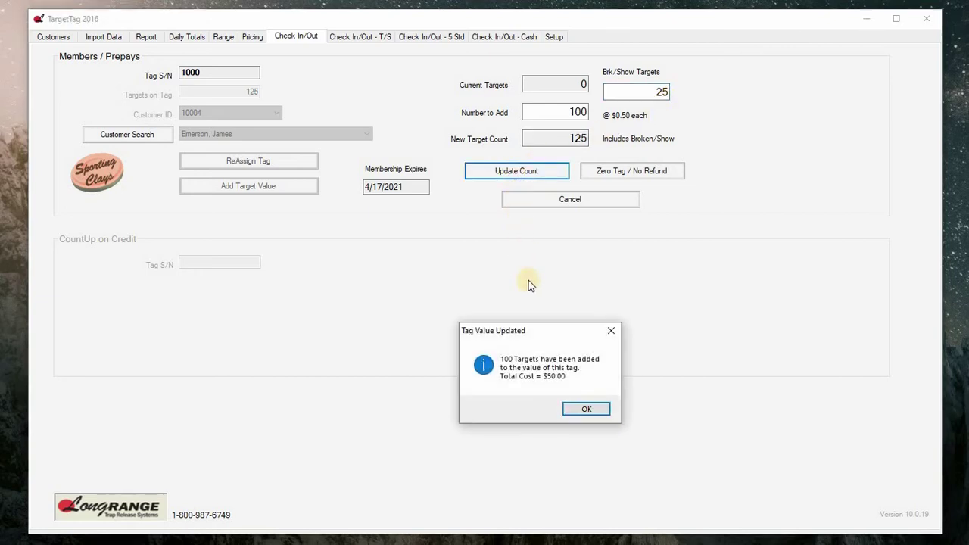
click(587, 411)
click(588, 411)
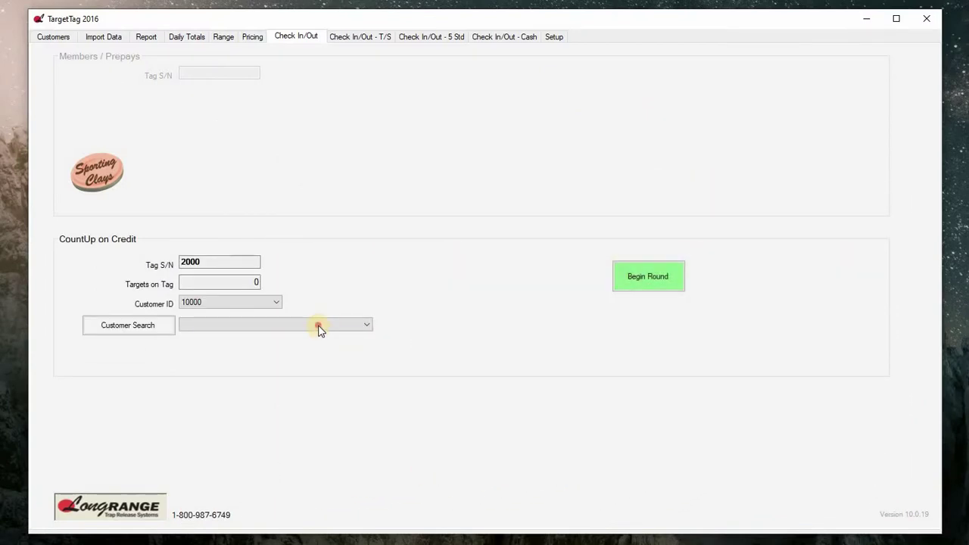
Step: Begin a CountUp on Credit round on tag 2000 for the newly created member customer
click(320, 326)
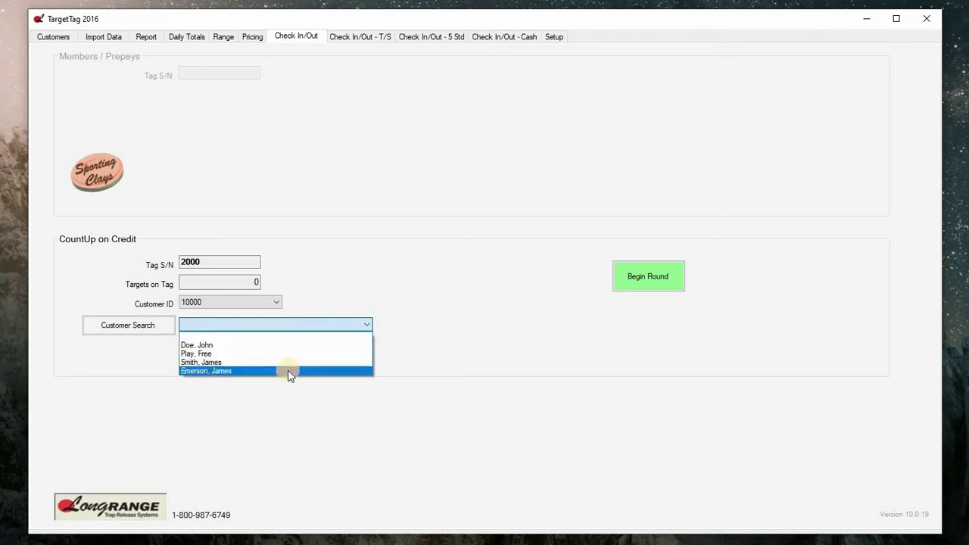
click(130, 331)
click(129, 331)
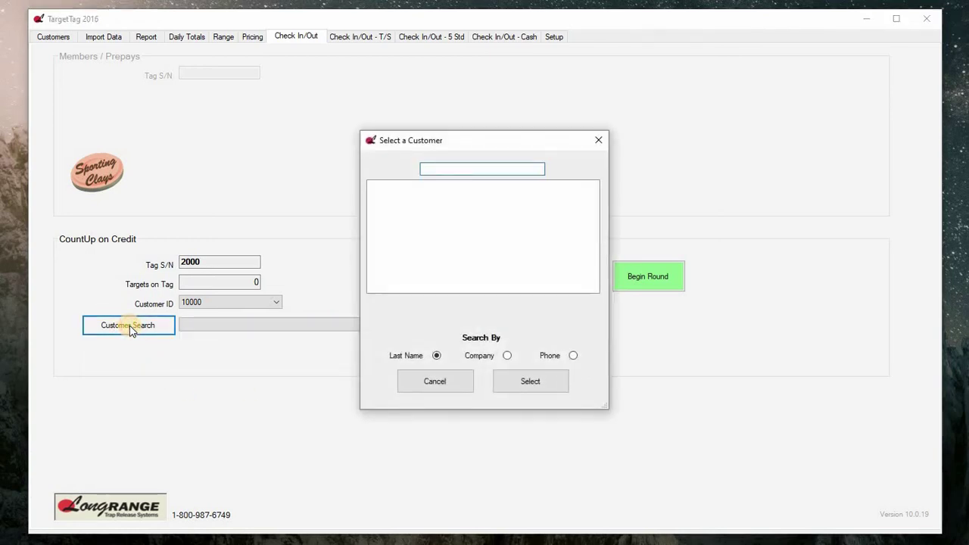
text(em)
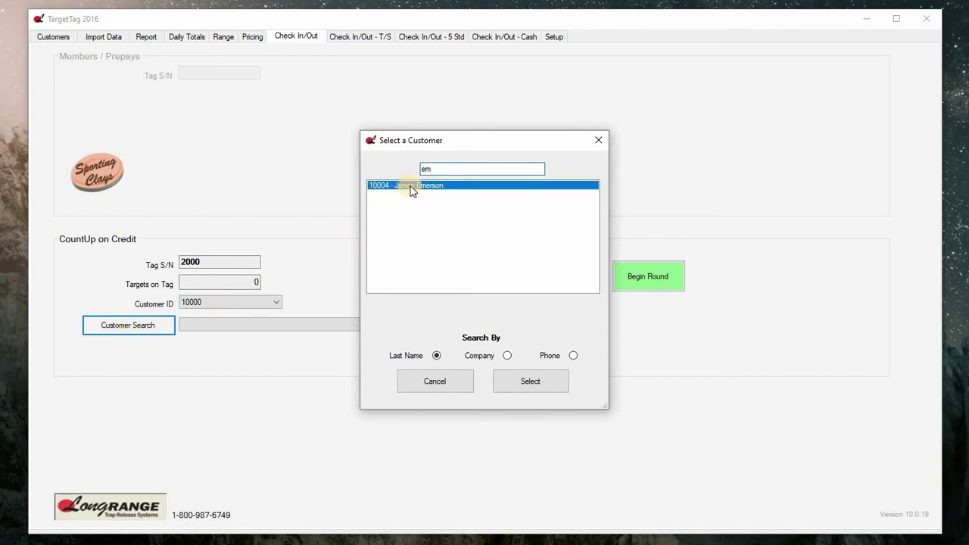
click(520, 382)
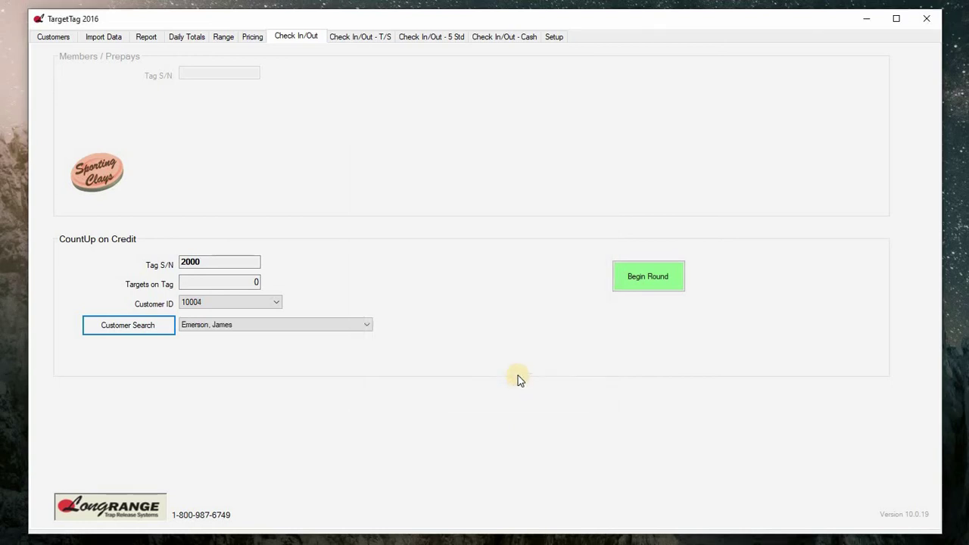
click(640, 278)
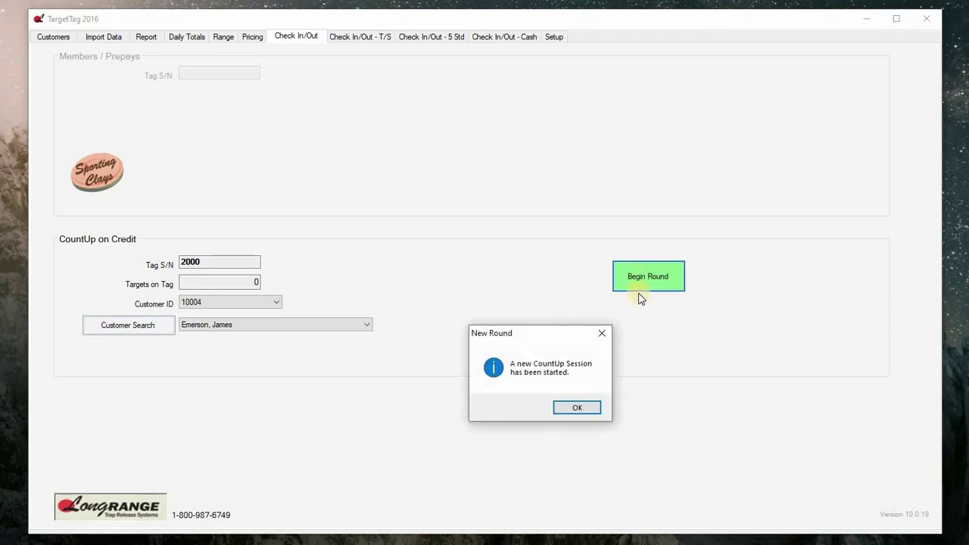
click(583, 408)
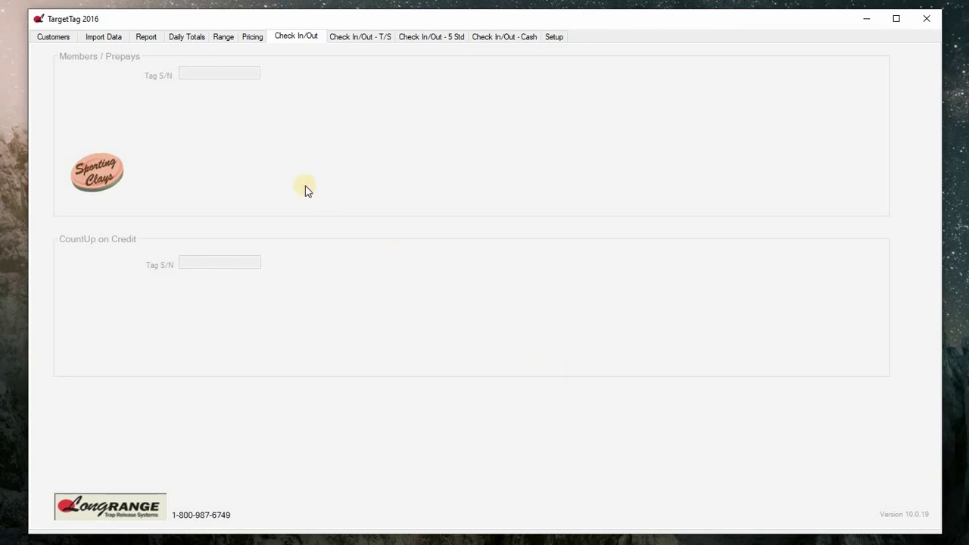
Step: Create a new customer record with the customer's first and last name
click(52, 40)
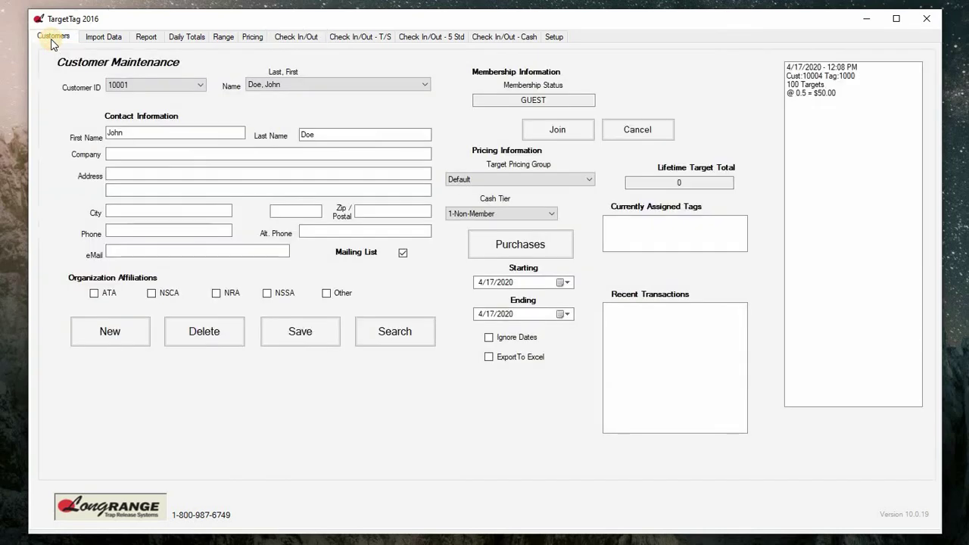
click(118, 337)
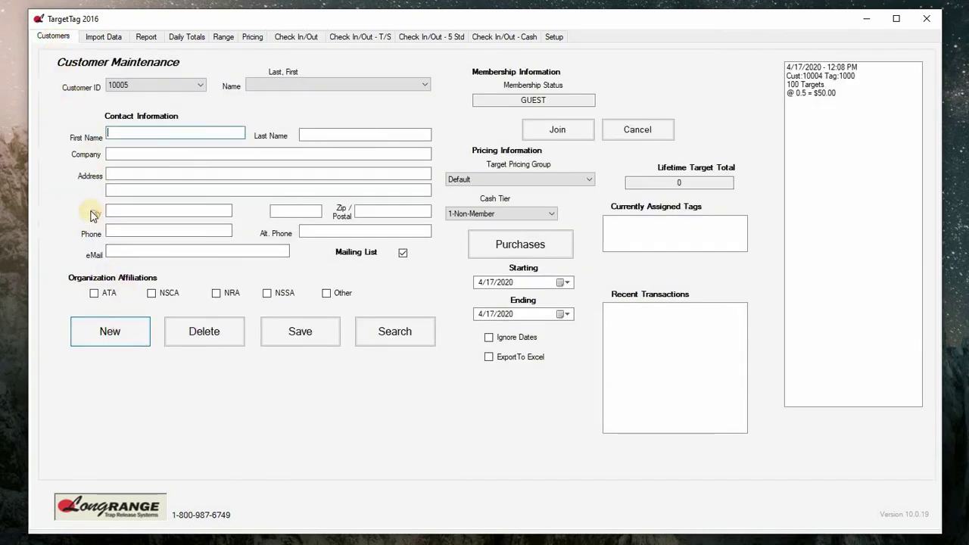
click(122, 131)
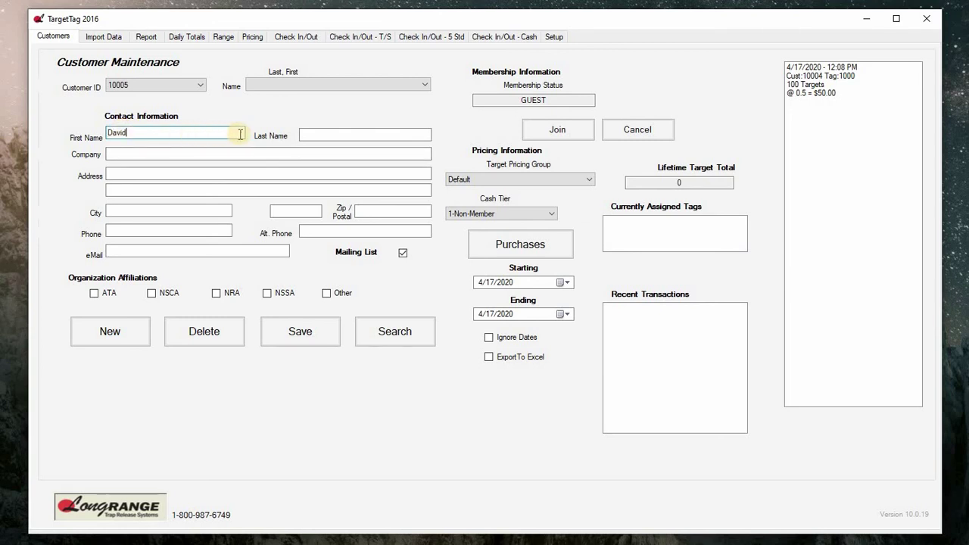
click(312, 134)
text(Russo)
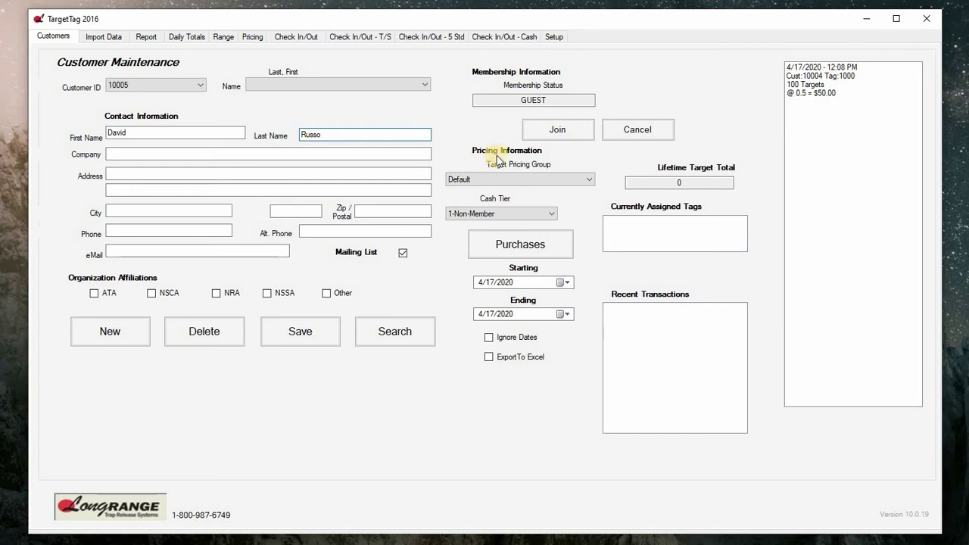
Step: Make the customer a lifetime member and save the record
click(553, 130)
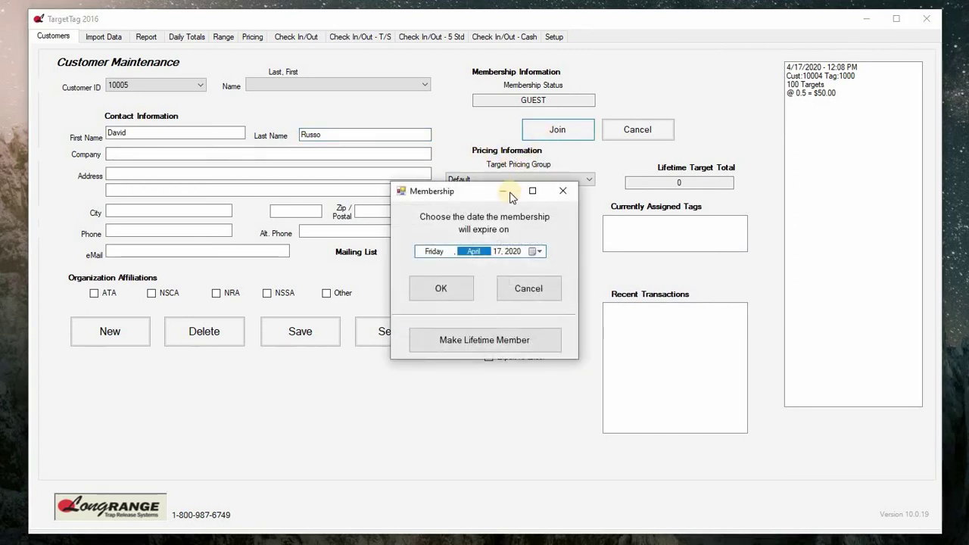
click(460, 342)
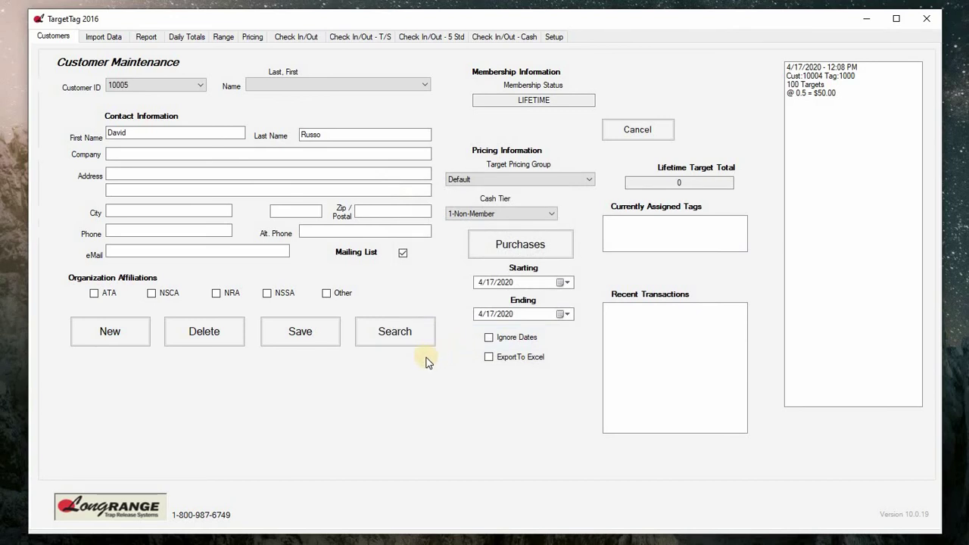
click(293, 338)
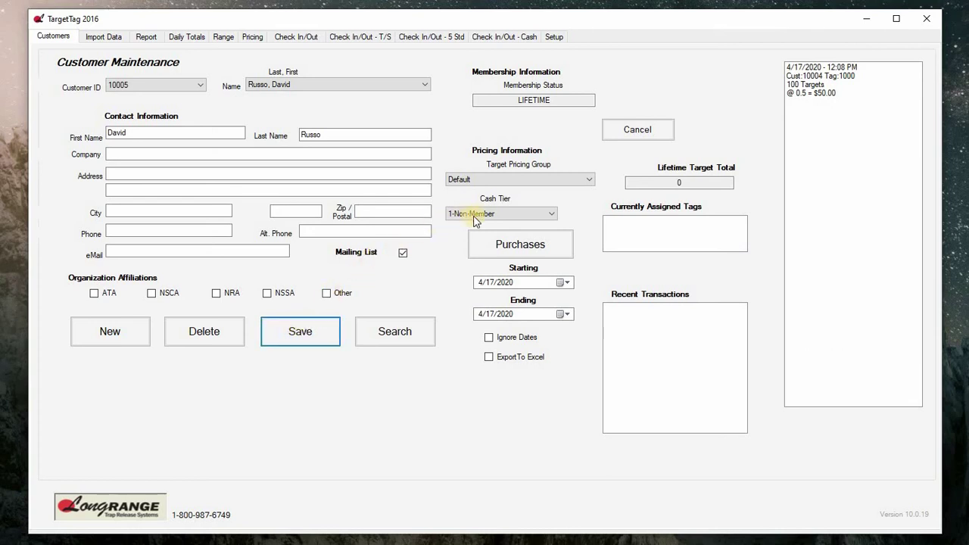
Step: Set customer 10005's cash tier to 2-Member and save
click(499, 215)
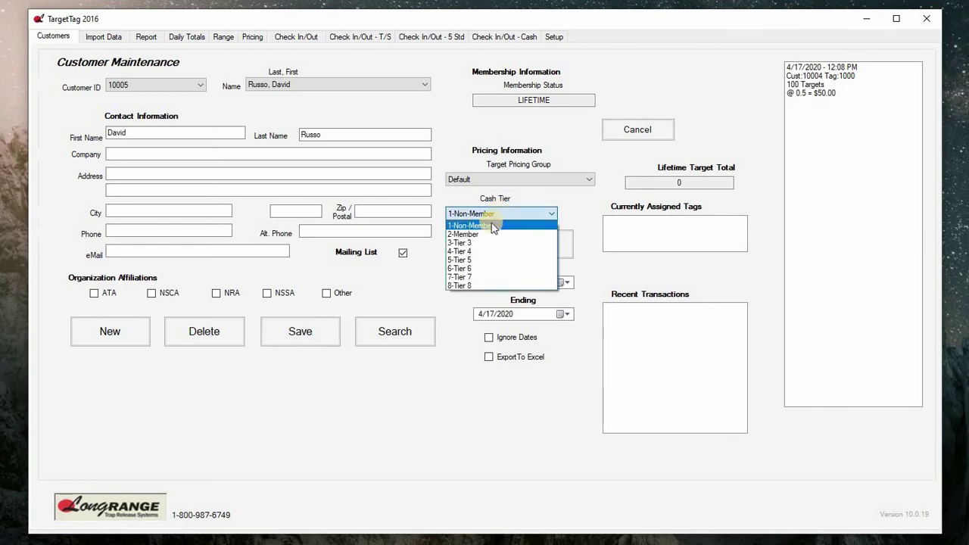
click(480, 235)
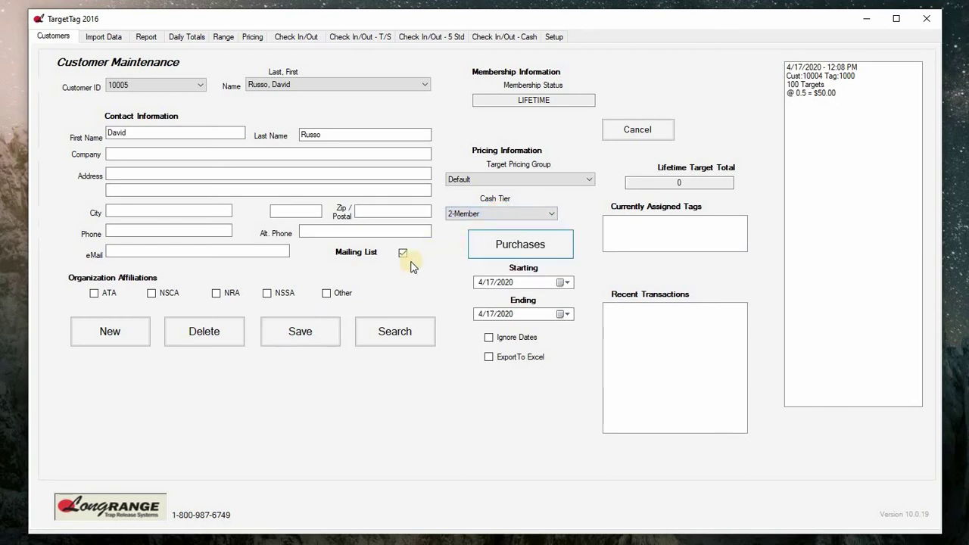
click(314, 331)
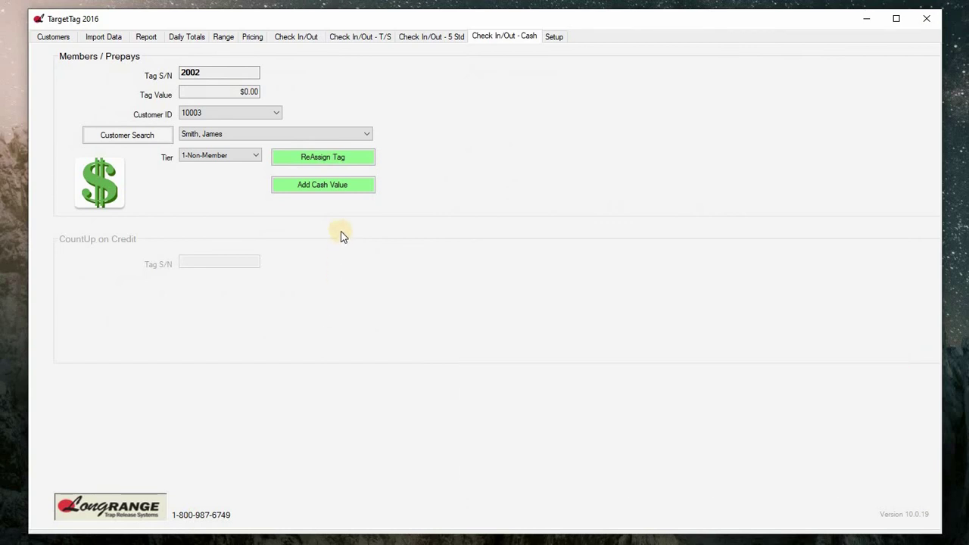
Step: Reassign cash tag 2002 to customer 10005 and dismiss the confirmation
click(338, 134)
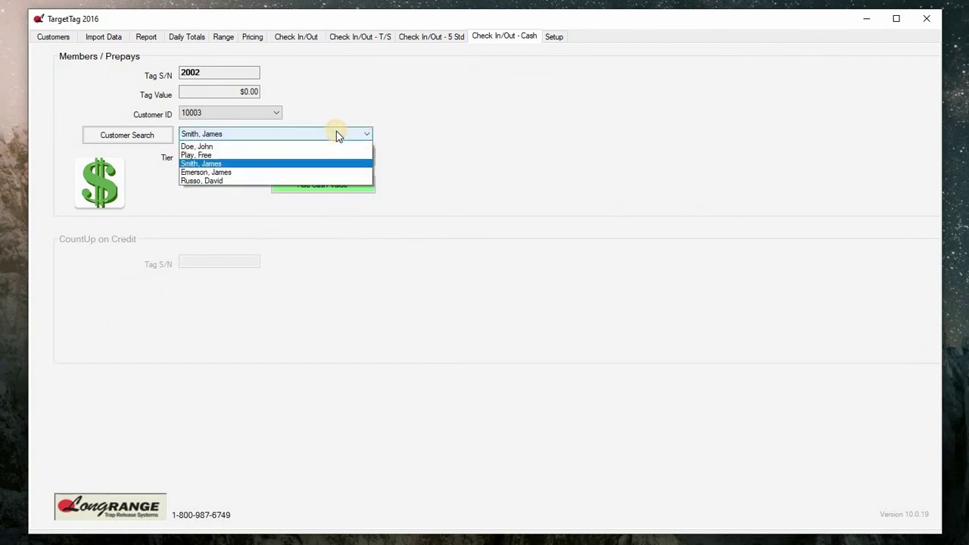
click(217, 189)
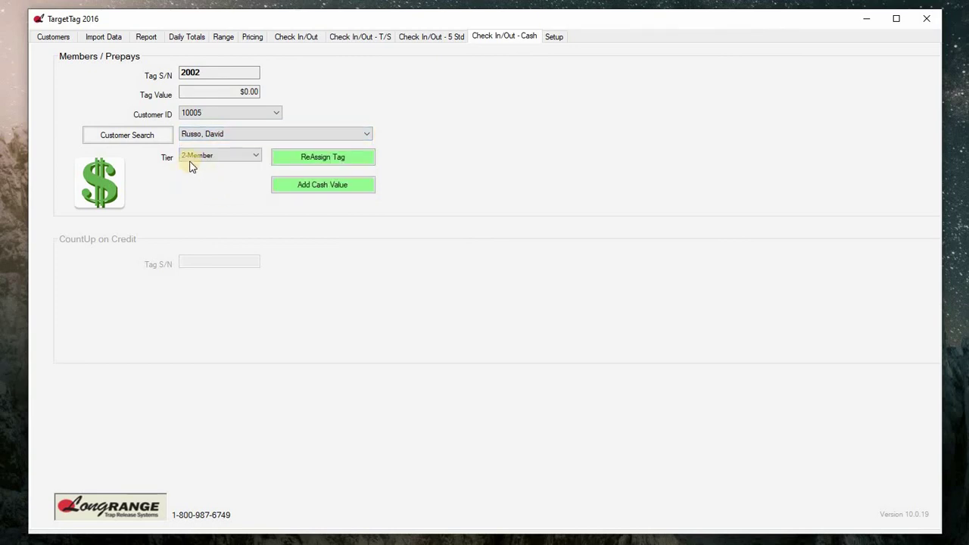
click(303, 160)
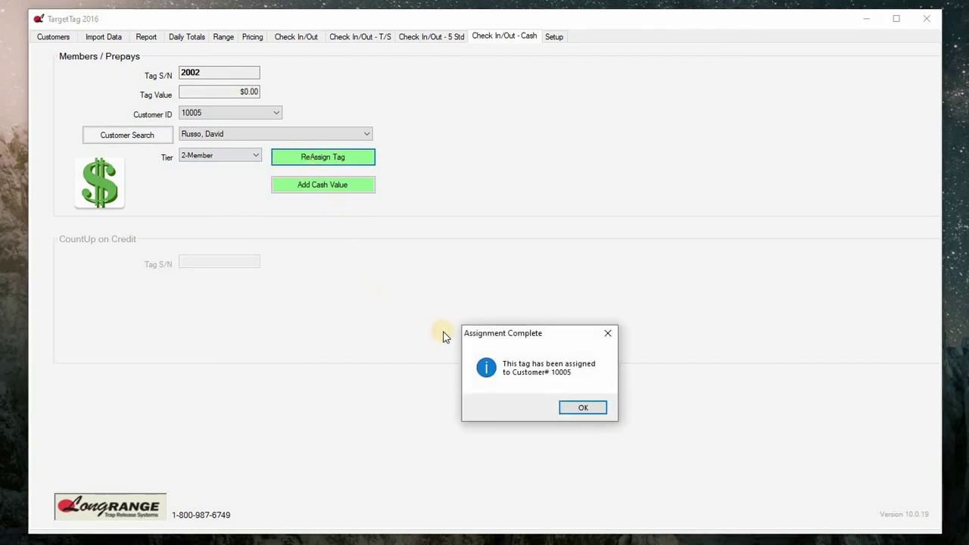
click(559, 405)
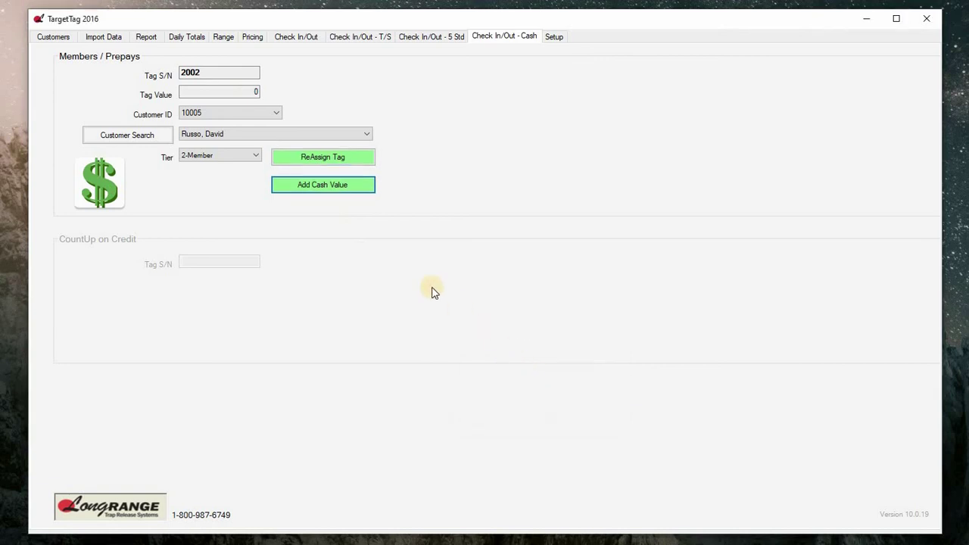
Step: Add $100.00 of cash value to tag 2002 and confirm the update
click(320, 190)
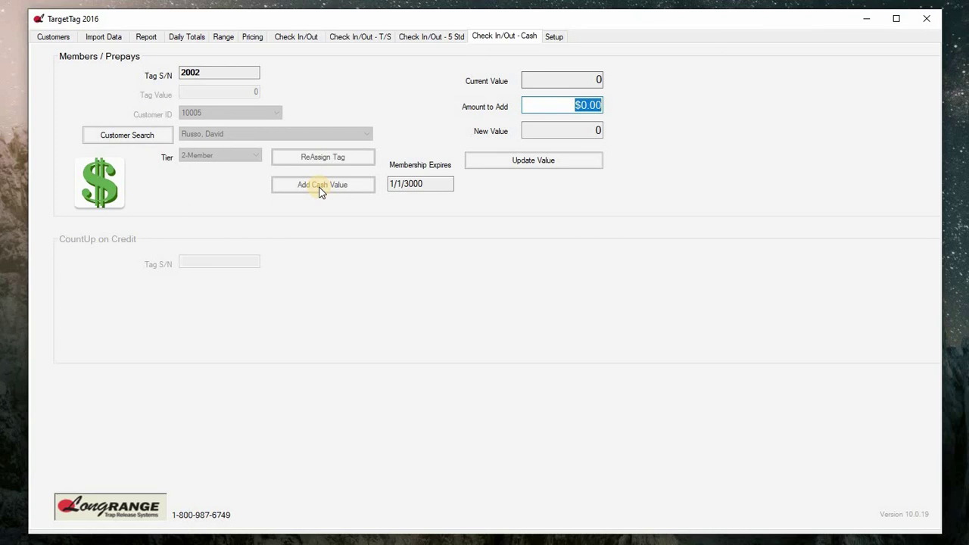
drag(558, 106, 597, 106)
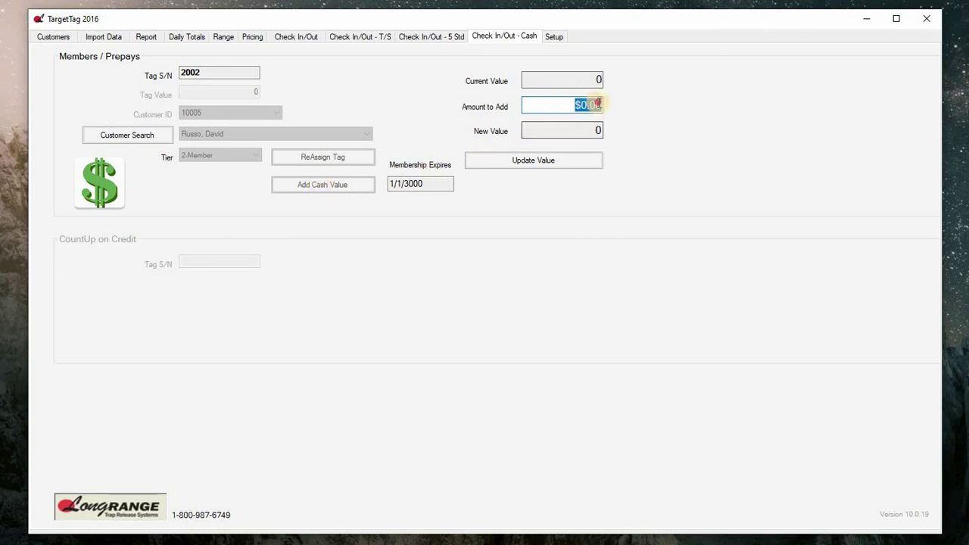
text(10)
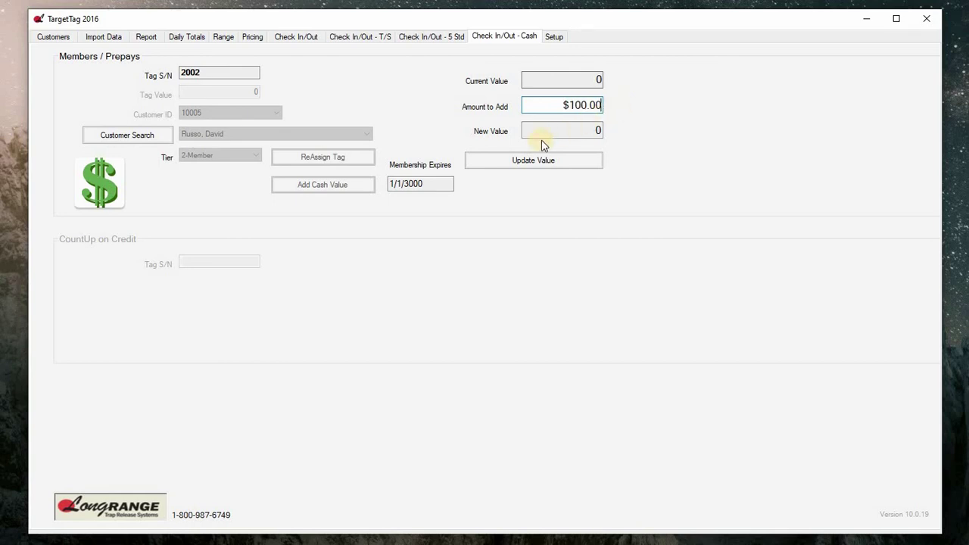
click(531, 162)
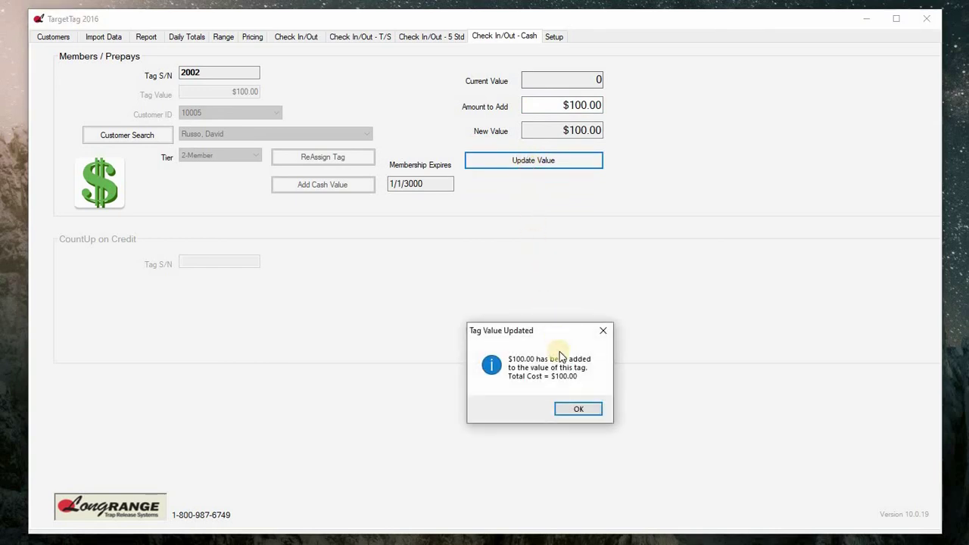
click(576, 408)
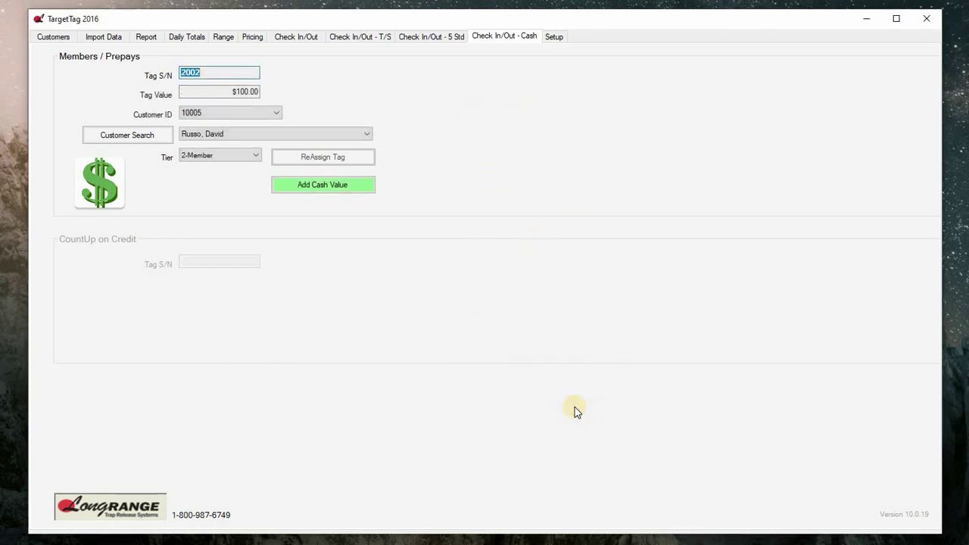